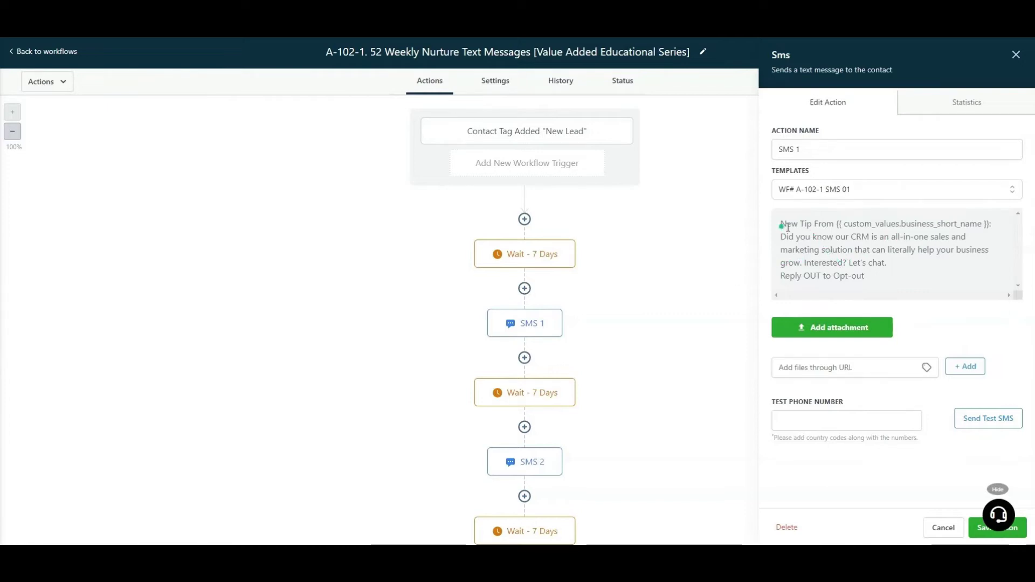
# Highlight SMS 1's opening words, business name placeholder and main tip sentence.
pyautogui.moveTo(786, 223); pyautogui.dragTo(992, 223)
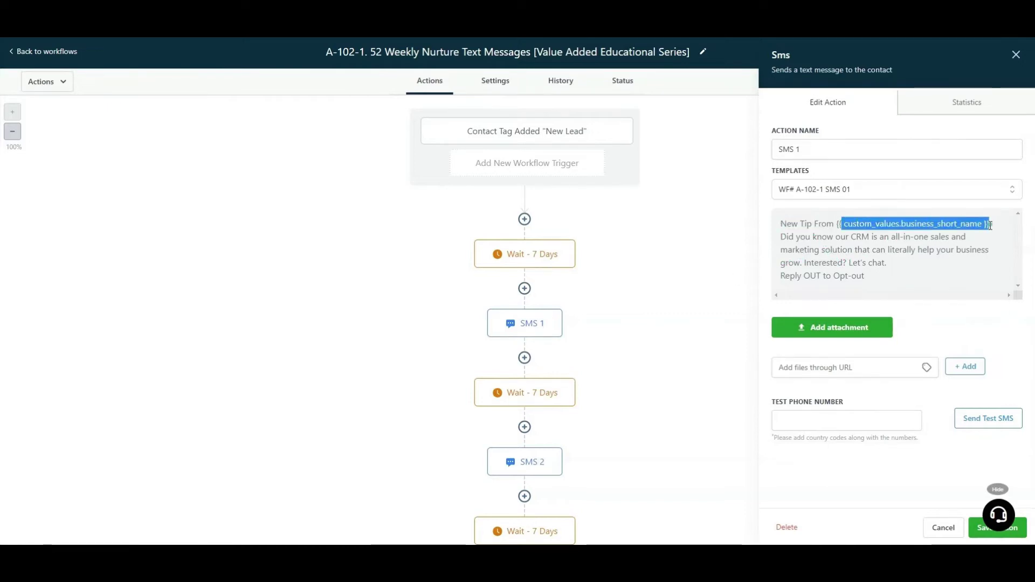
pyautogui.click(784, 237)
pyautogui.moveTo(792, 237)
pyautogui.mouseDown()
pyautogui.moveTo(980, 244)
pyautogui.moveTo(909, 252)
pyautogui.moveTo(974, 252)
pyautogui.moveTo(912, 267)
pyautogui.mouseUp()
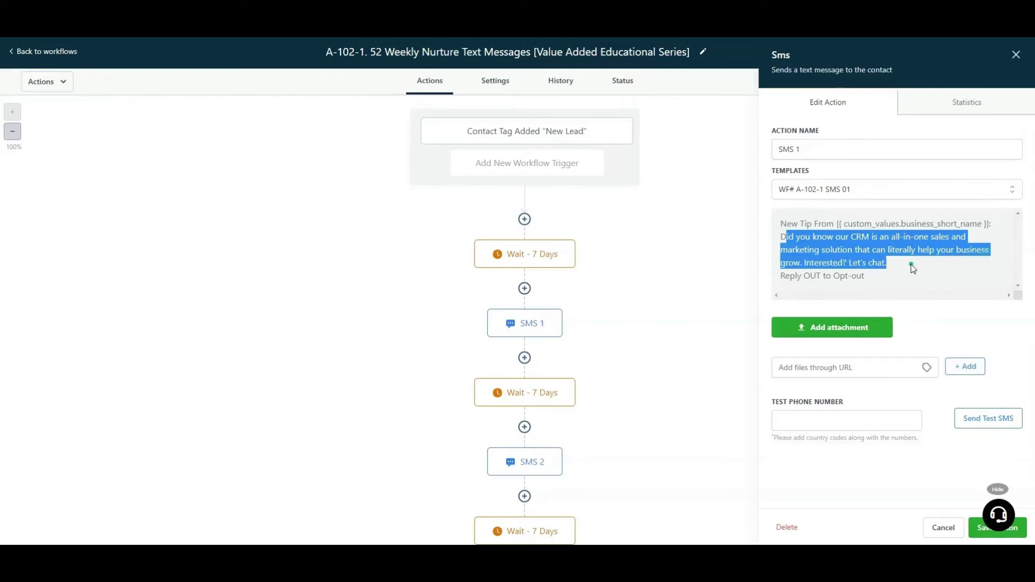
# Show SMS 2's message and highlight its no-show tip.
pyautogui.click(545, 458)
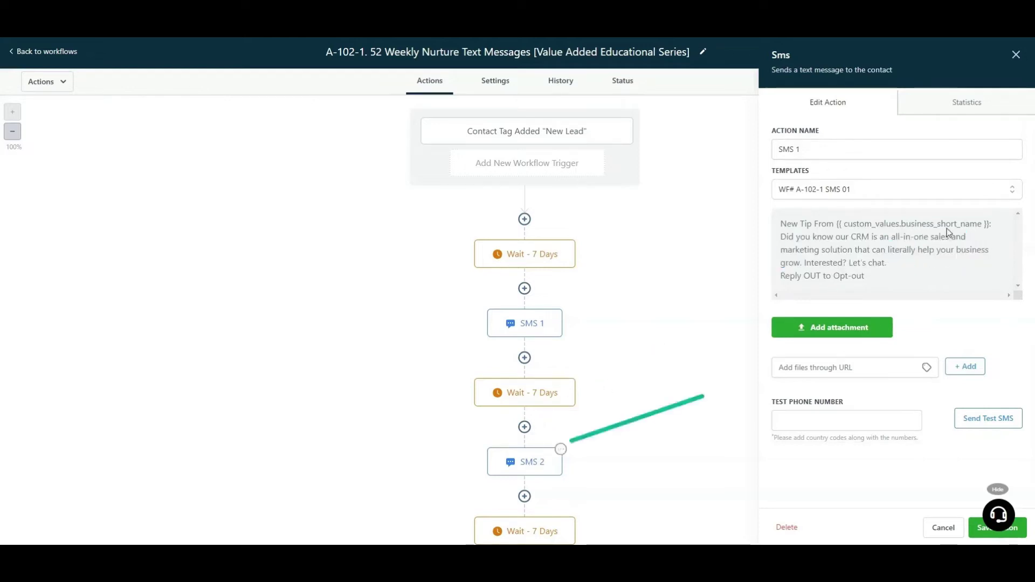
pyautogui.moveTo(781, 236); pyautogui.dragTo(846, 237)
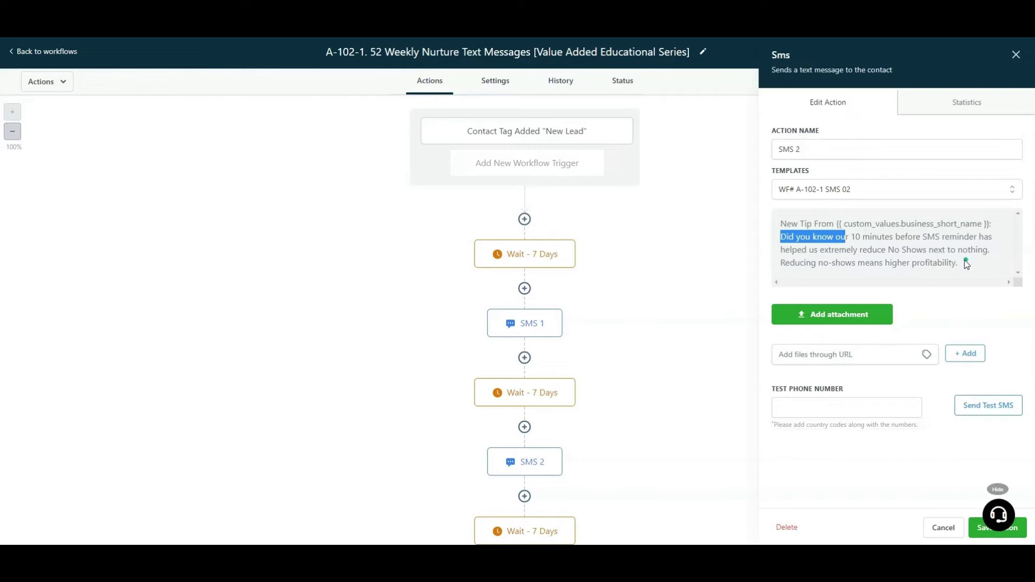
pyautogui.moveTo(945, 250); pyautogui.dragTo(946, 260)
pyautogui.click(946, 260)
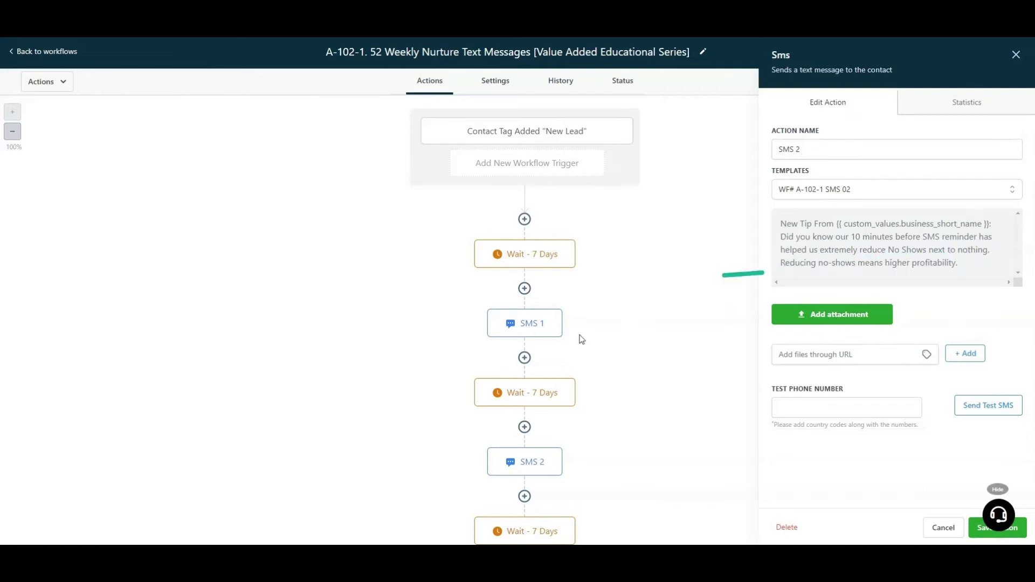
pyautogui.scroll(-2, 547, 373)
pyautogui.scroll(-2, 547, 375)
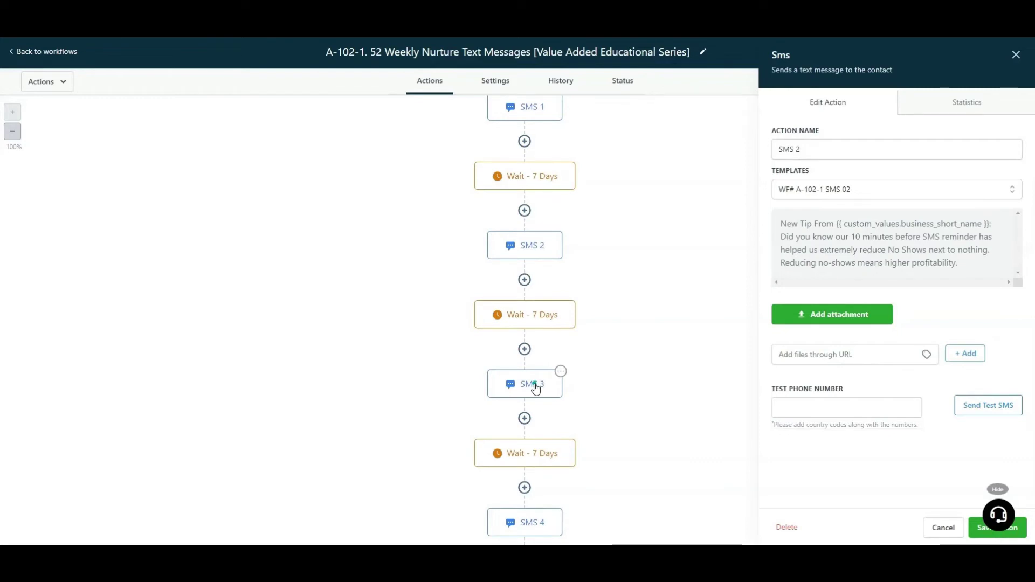
# Show SMS 3's message, then SMS 4's schedule-a-call template.
pyautogui.click(536, 387)
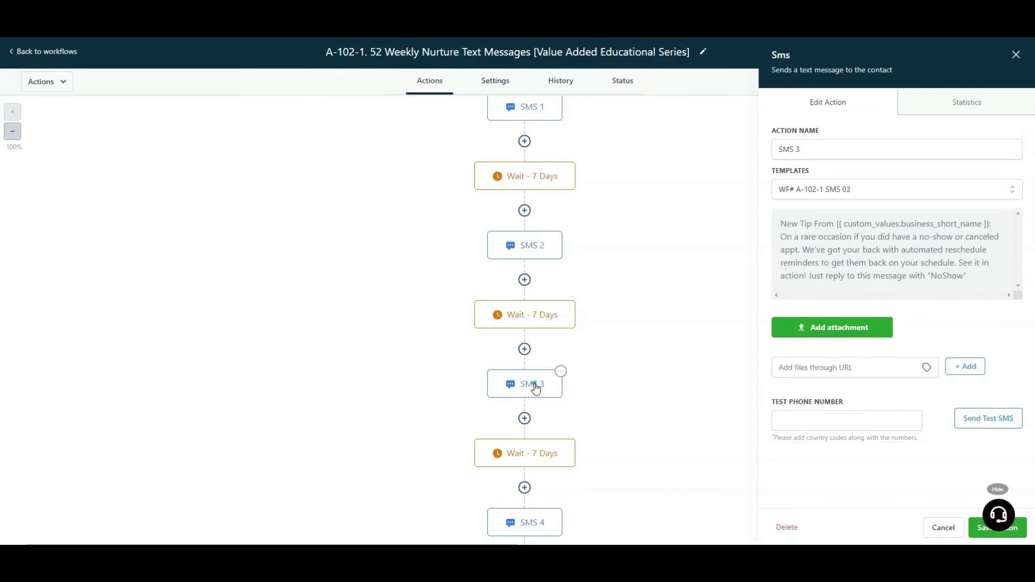
pyautogui.scroll(-4, 597, 321)
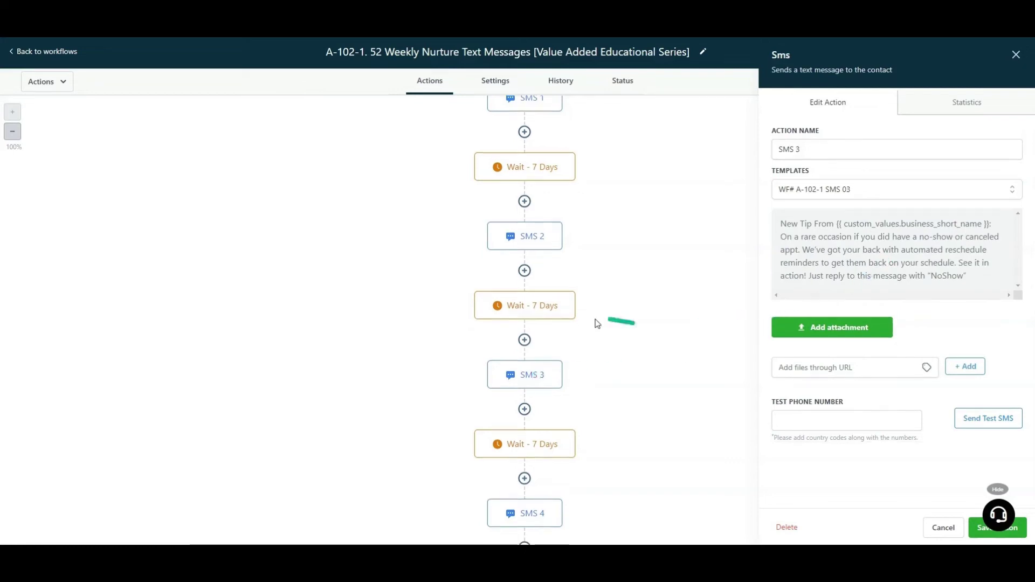
pyautogui.click(556, 296)
# Scroll far down the workflow and show SMS 28's reminder and demo-booking message.
pyautogui.scroll(-1, 682, 360)
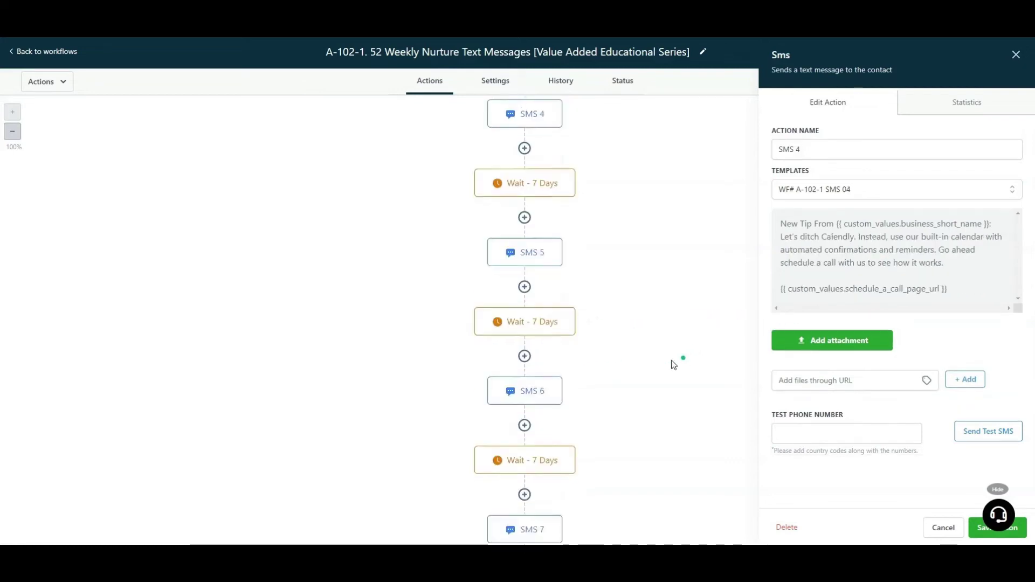
pyautogui.scroll(-4, 678, 358)
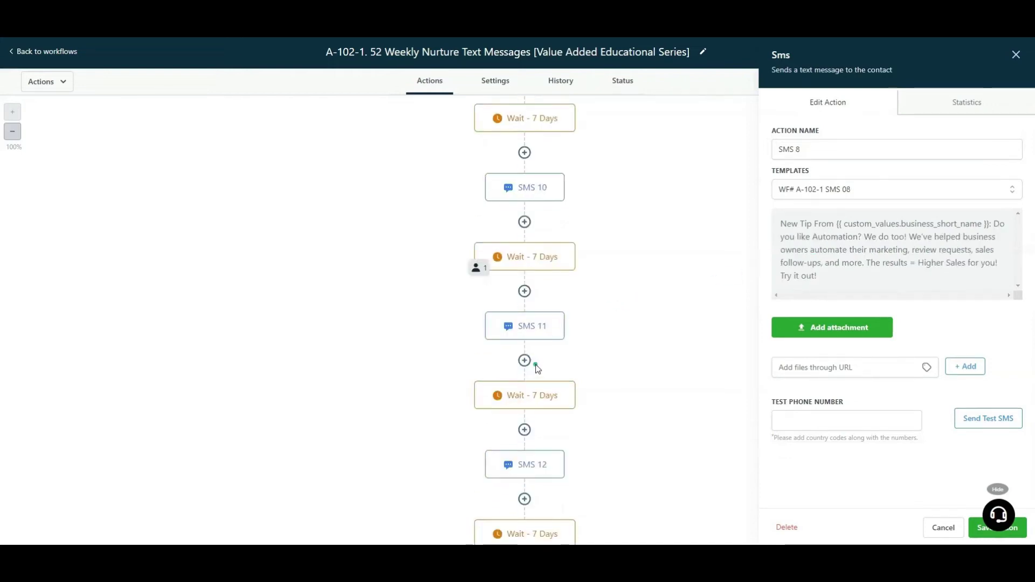
pyautogui.scroll(-5, 537, 369)
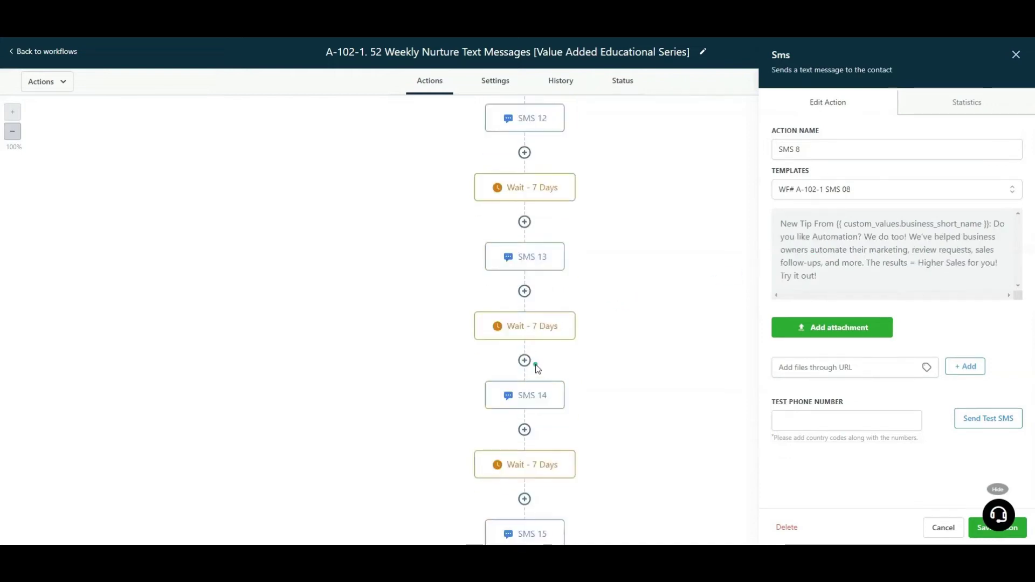
pyautogui.scroll(-5, 537, 368)
pyautogui.scroll(-5, 537, 368)
pyautogui.scroll(-5, 537, 369)
pyautogui.scroll(-5, 537, 369)
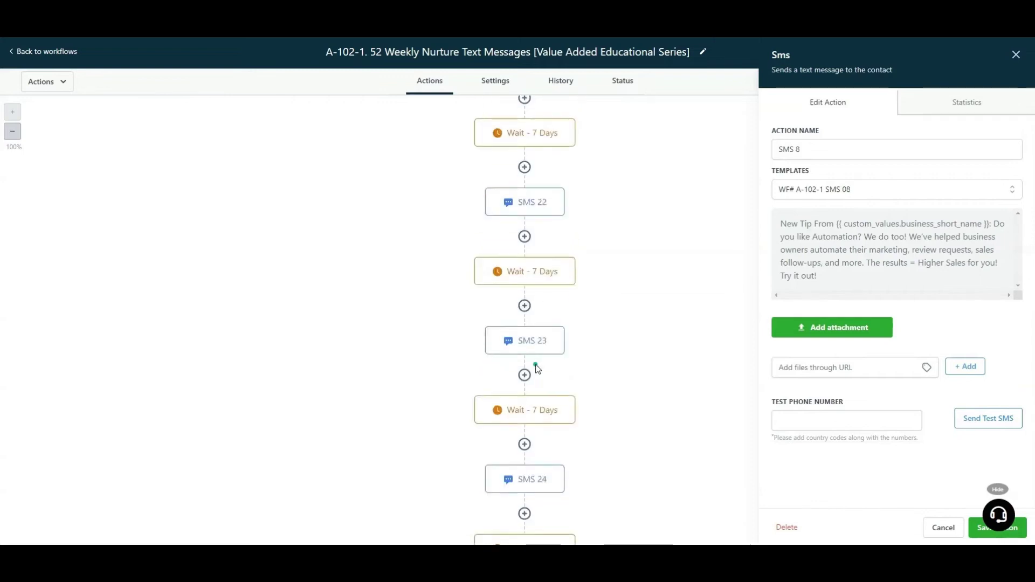
pyautogui.scroll(-5, 537, 369)
pyautogui.scroll(-5, 538, 369)
pyautogui.scroll(-5, 538, 368)
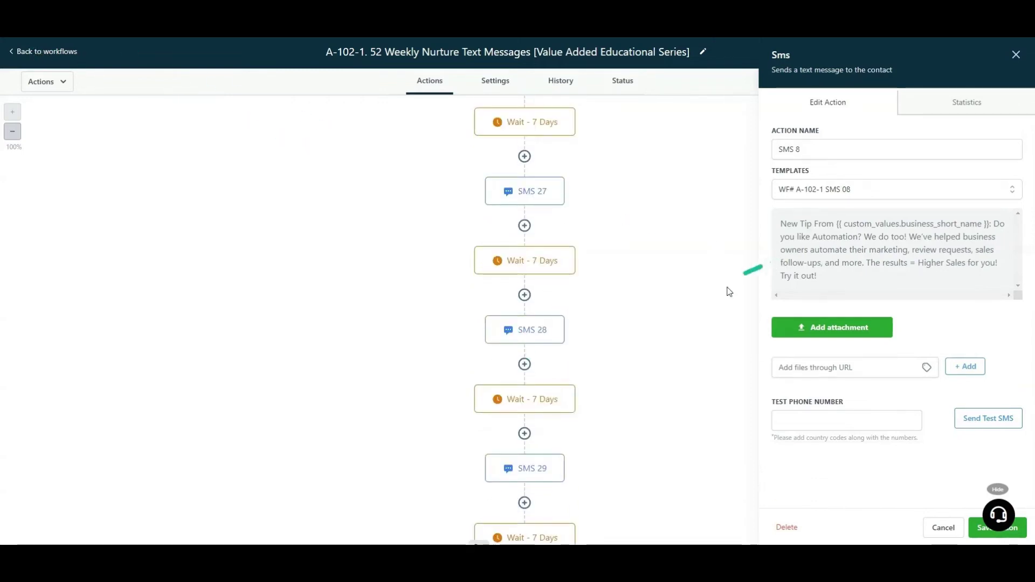
pyautogui.click(543, 330)
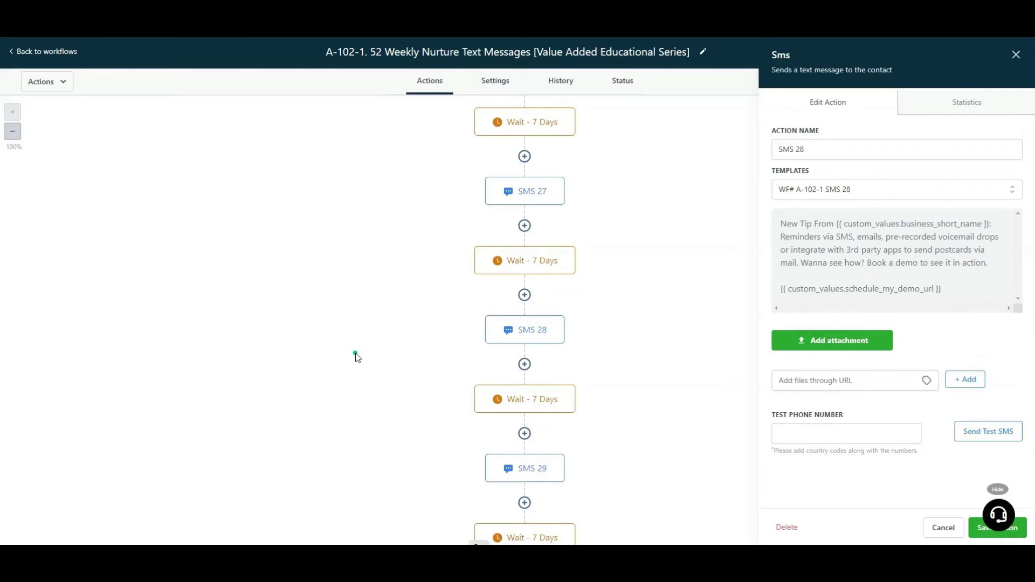
# Scroll the workflow canvas back up toward the trigger.
pyautogui.scroll(5, 487, 338)
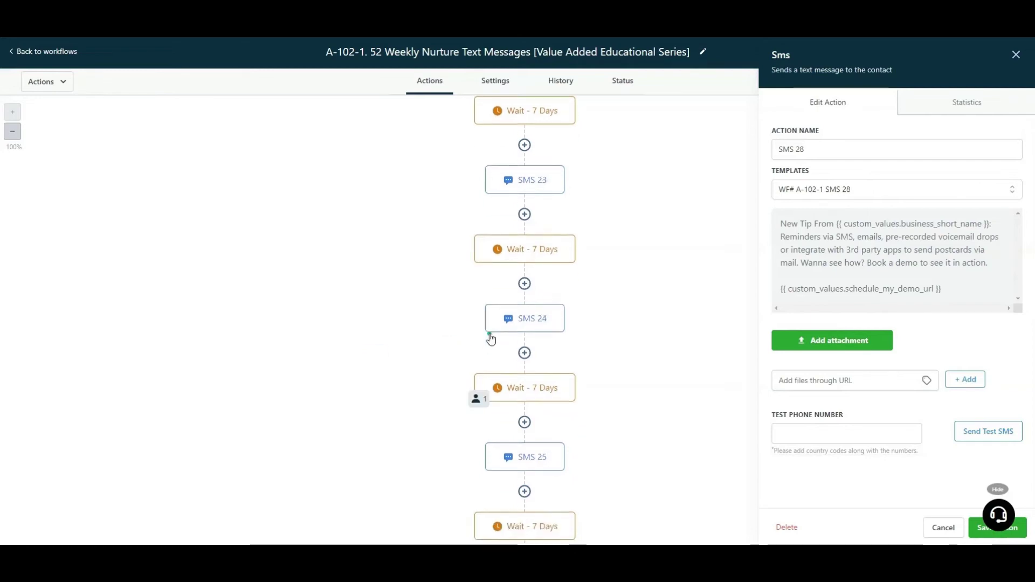
pyautogui.scroll(5, 485, 350)
pyautogui.scroll(5, 490, 337)
pyautogui.scroll(5, 489, 336)
pyautogui.scroll(5, 489, 337)
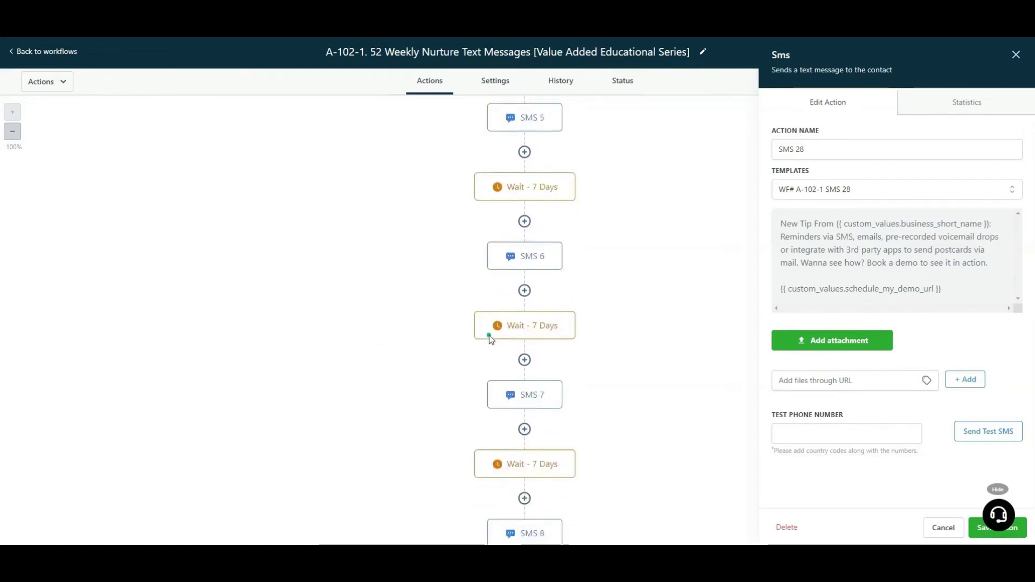
pyautogui.scroll(5, 489, 336)
pyautogui.scroll(5, 474, 339)
pyautogui.scroll(5, 437, 323)
pyautogui.scroll(3, 416, 307)
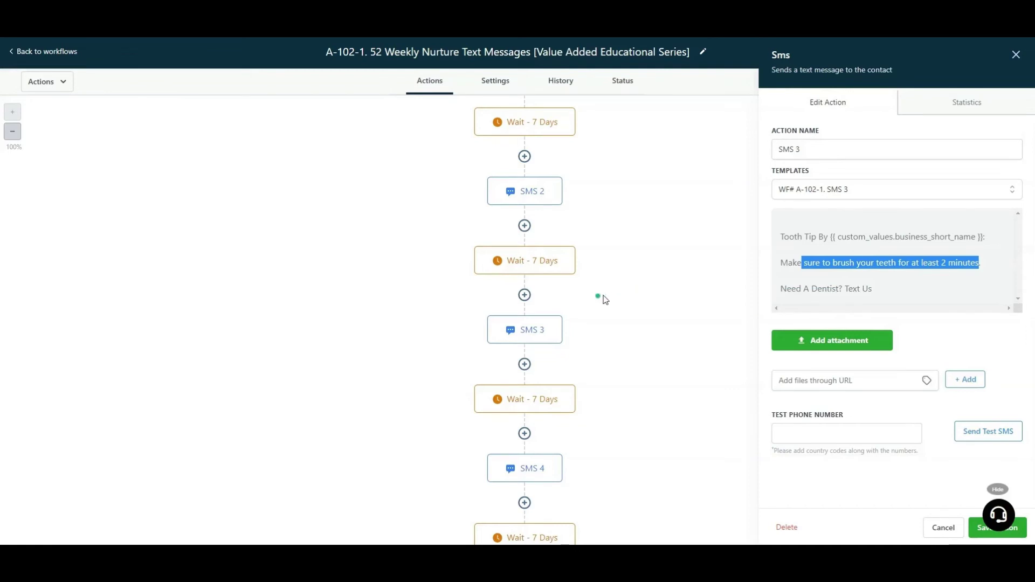
# Scroll up and show SMS 1's tip about brushing morning and night.
pyautogui.scroll(1, 555, 254)
pyautogui.scroll(2, 532, 224)
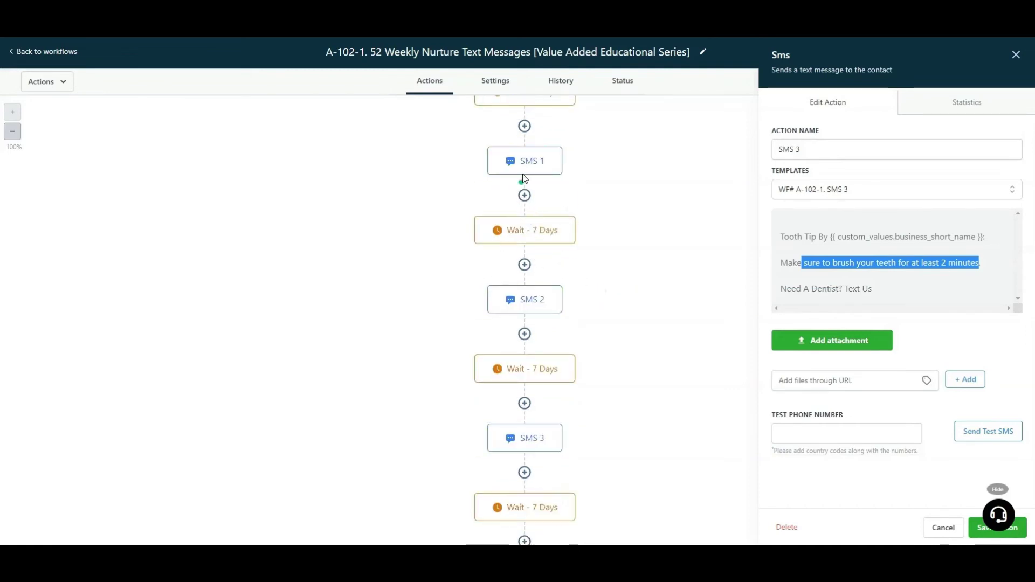
pyautogui.click(531, 164)
pyautogui.moveTo(524, 299)
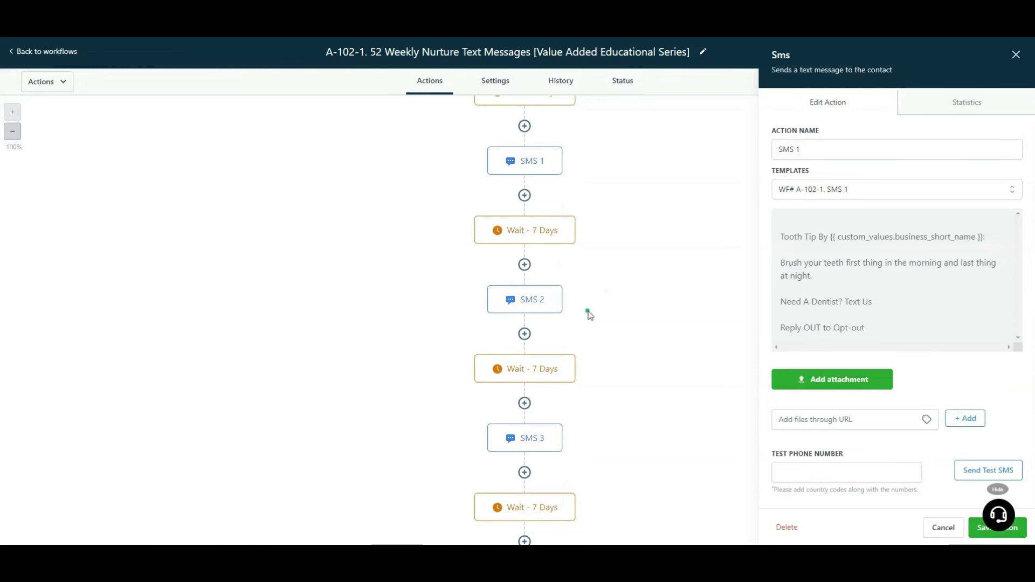
pyautogui.scroll(-5, 585, 312)
# Show SMS 5's right-toothpaste tip, then SMS 7's acidic-drinks warning further down.
pyautogui.click(518, 389)
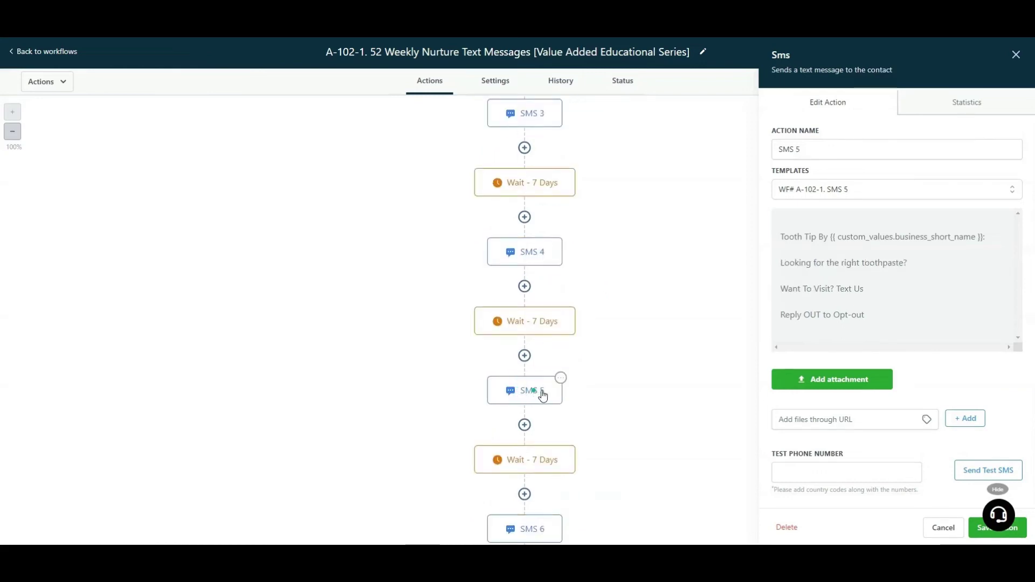
pyautogui.scroll(-2, 585, 391)
pyautogui.scroll(-3, 539, 366)
pyautogui.click(528, 350)
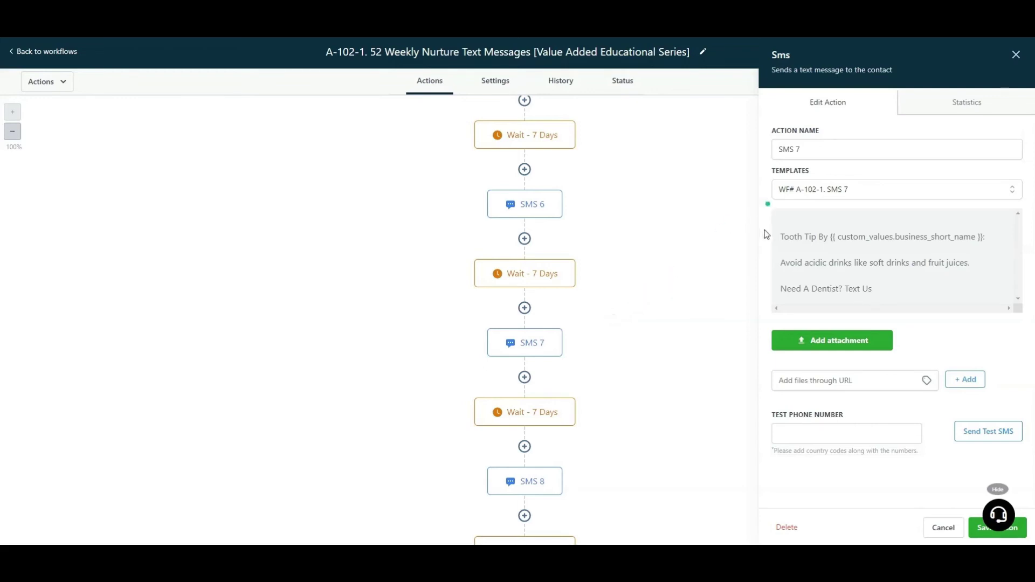
pyautogui.moveTo(784, 237); pyautogui.dragTo(823, 241)
pyautogui.click(834, 241)
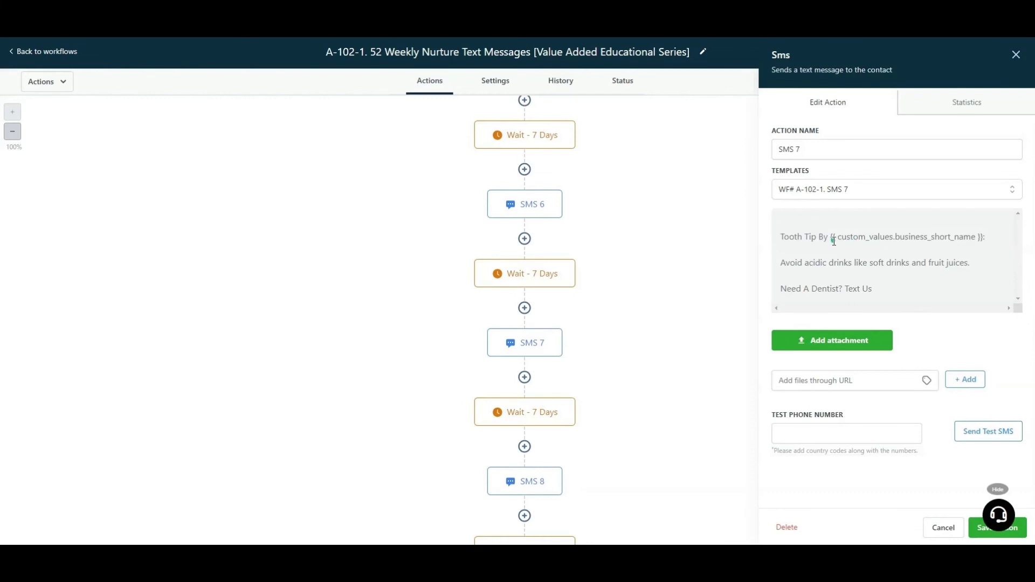